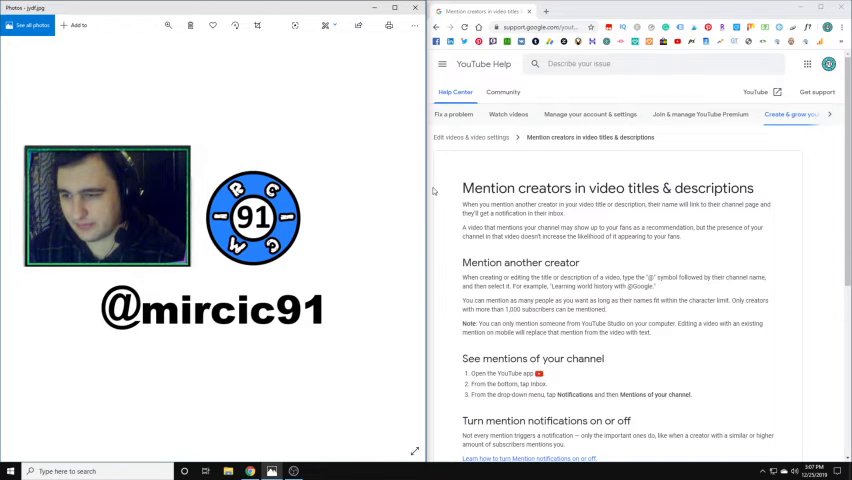
{"action": "left_click_drag", "start_coordinate": [455, 188], "coordinate": [753, 291]}
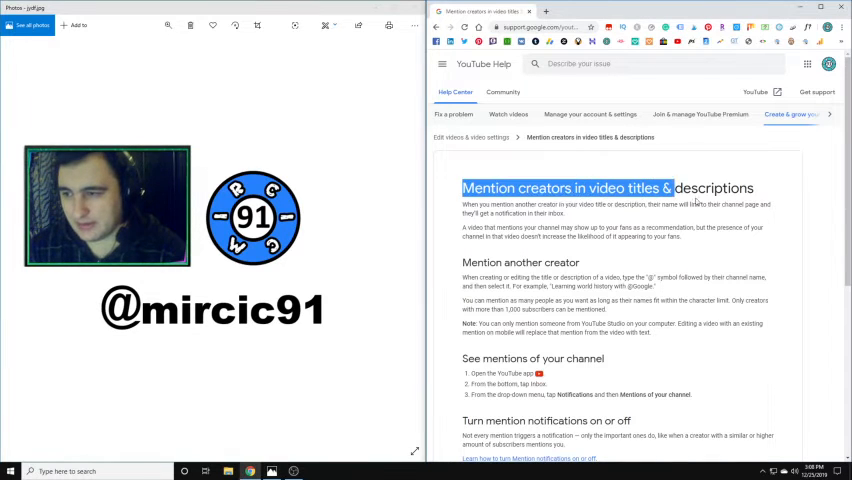
{"action": "left_click", "coordinate": [650, 300]}
{"action": "scroll", "coordinate": [640, 300], "scroll_direction": "down", "scroll_amount": 4}
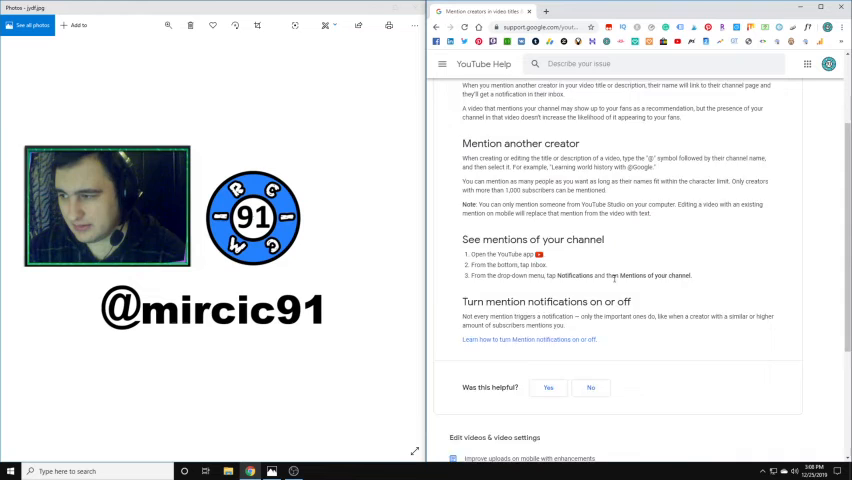
{"action": "scroll", "coordinate": [614, 281], "scroll_direction": "down", "scroll_amount": 2}
{"action": "scroll", "coordinate": [614, 281], "scroll_direction": "up", "scroll_amount": 3}
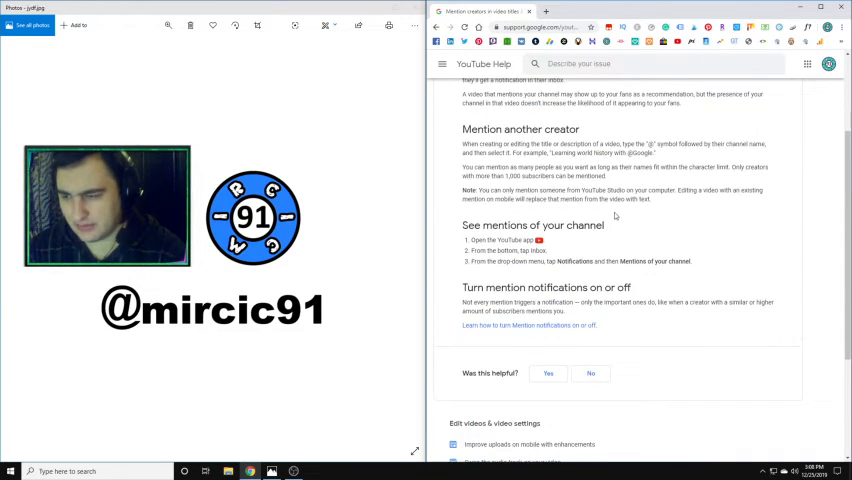
{"action": "scroll", "coordinate": [614, 250], "scroll_direction": "up", "scroll_amount": 4}
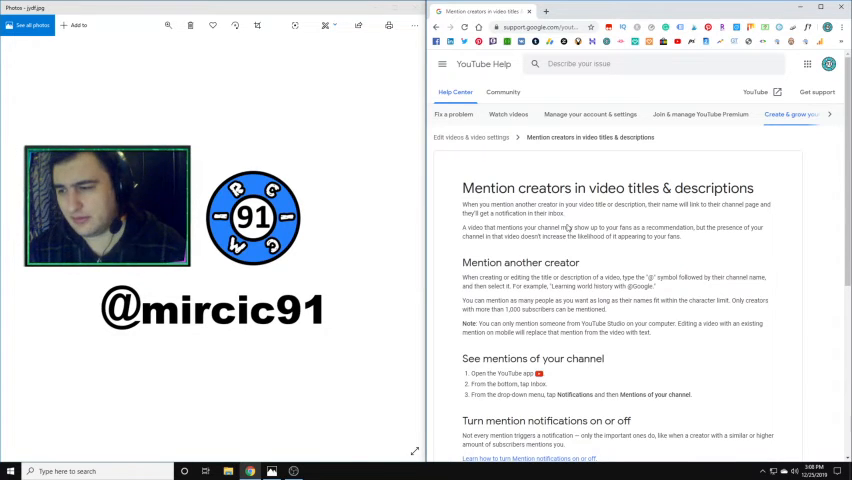
{"action": "scroll", "coordinate": [574, 268], "scroll_direction": "down", "scroll_amount": 1}
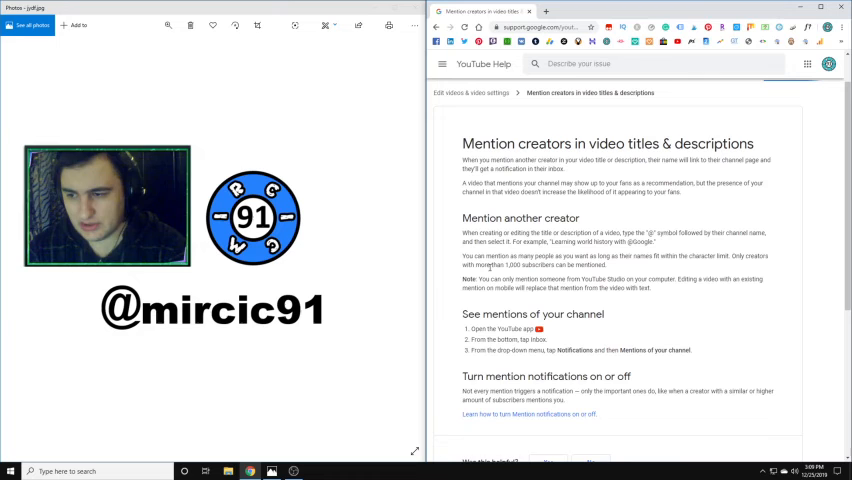
Select the '1,000 subscribers' text in the Mention another creator paragraph.
{"action": "left_click_drag", "start_coordinate": [506, 264], "coordinate": [554, 264]}
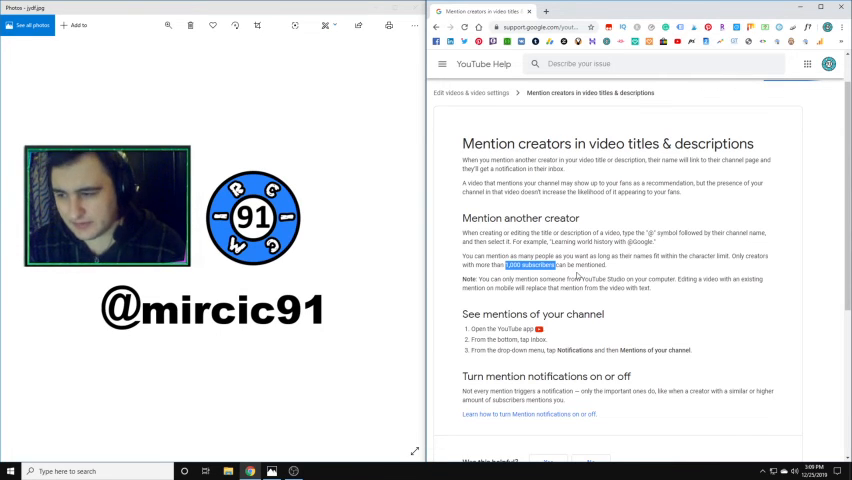
{"action": "scroll", "coordinate": [578, 277], "scroll_direction": "down", "scroll_amount": 1}
{"action": "scroll", "coordinate": [578, 277], "scroll_direction": "down", "scroll_amount": 1}
{"action": "scroll", "coordinate": [600, 270], "scroll_direction": "up", "scroll_amount": 1}
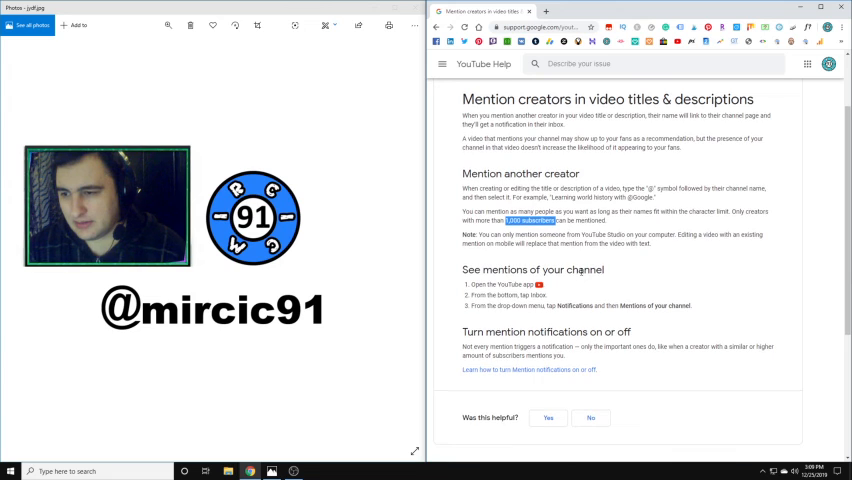
{"action": "scroll", "coordinate": [622, 264], "scroll_direction": "up", "scroll_amount": 1}
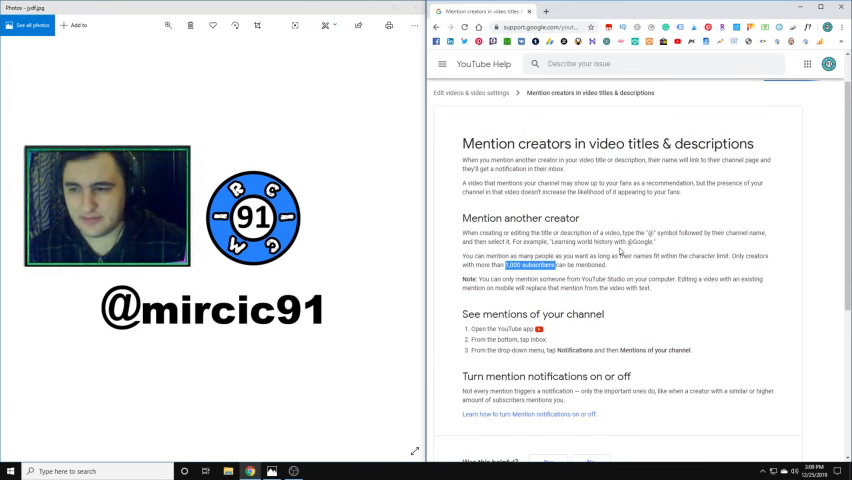
{"action": "scroll", "coordinate": [620, 252], "scroll_direction": "up", "scroll_amount": 2}
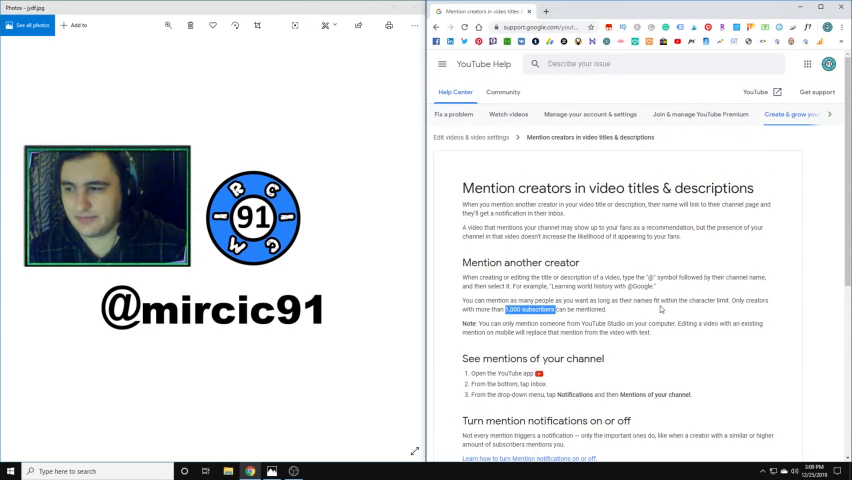